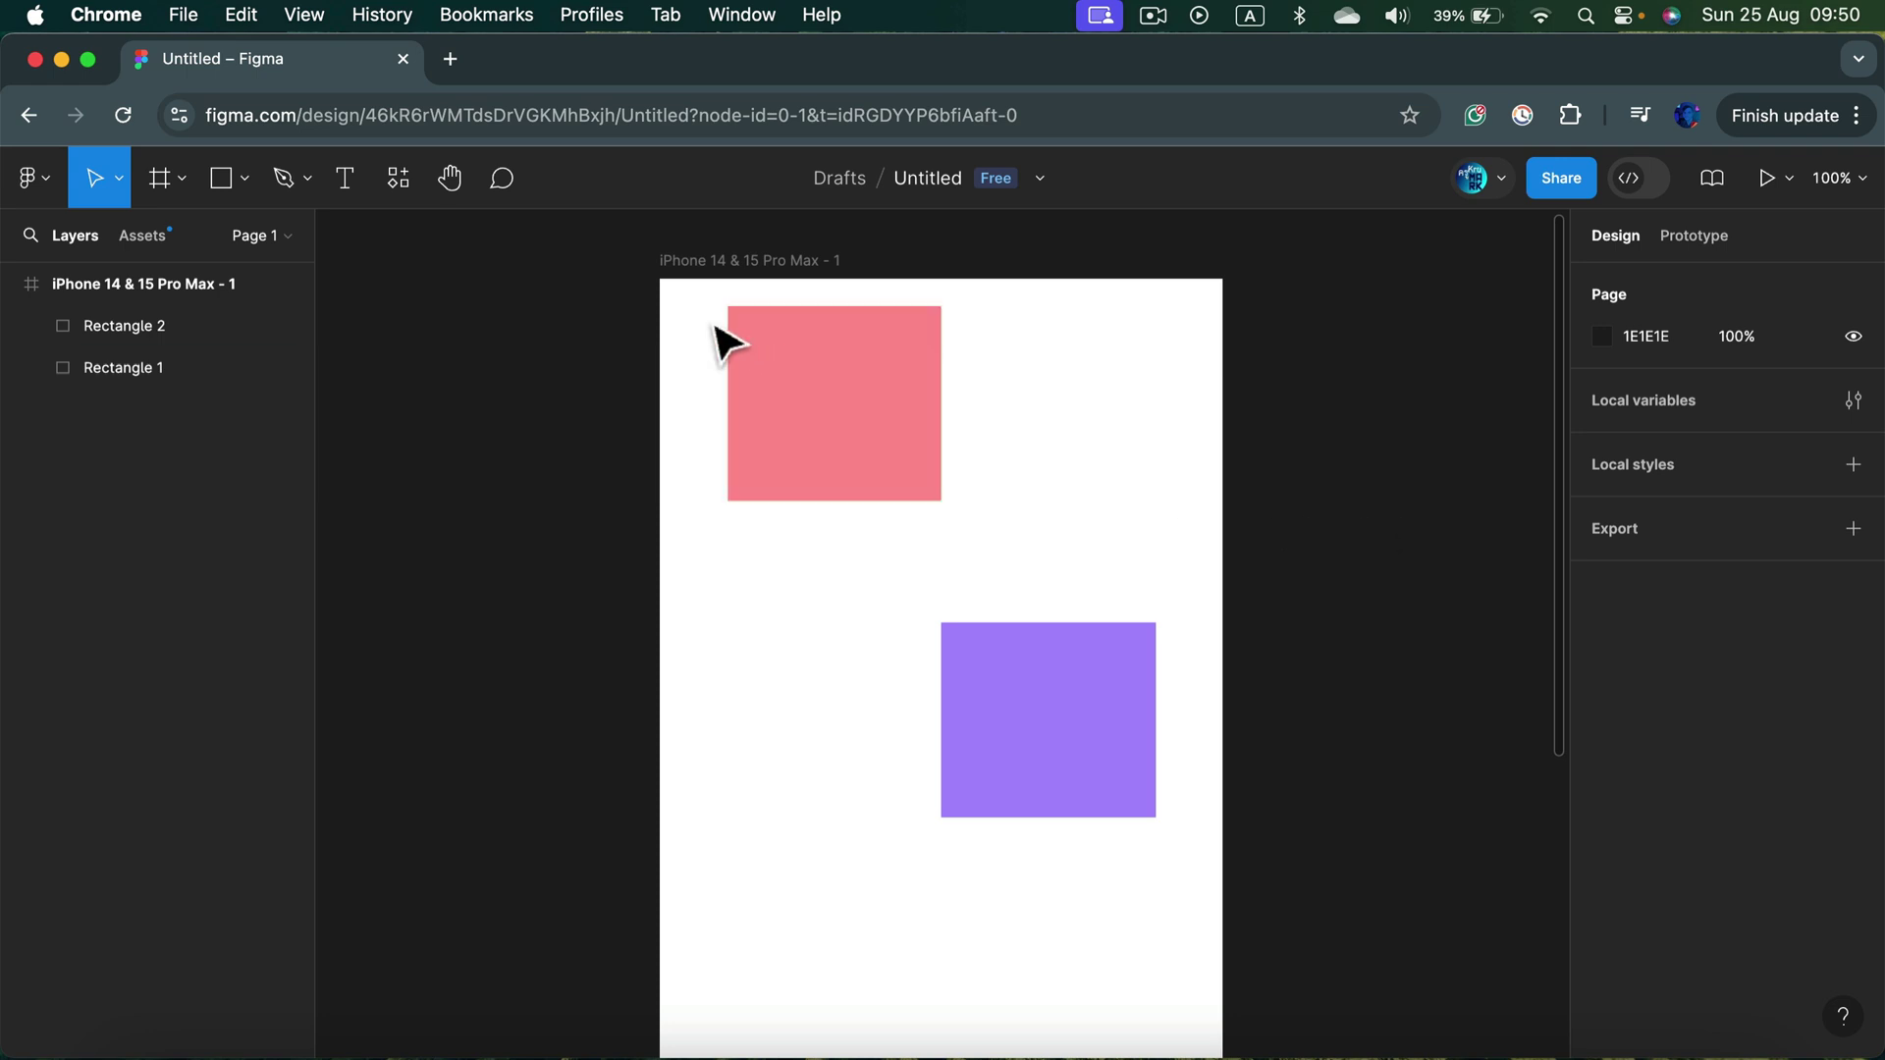
# Step: Select the purple Rectangle 2 and pink Rectangle 1 together, showing a 93 gap
pyautogui.moveTo(700, 355); pyautogui.dragTo(1108, 690)
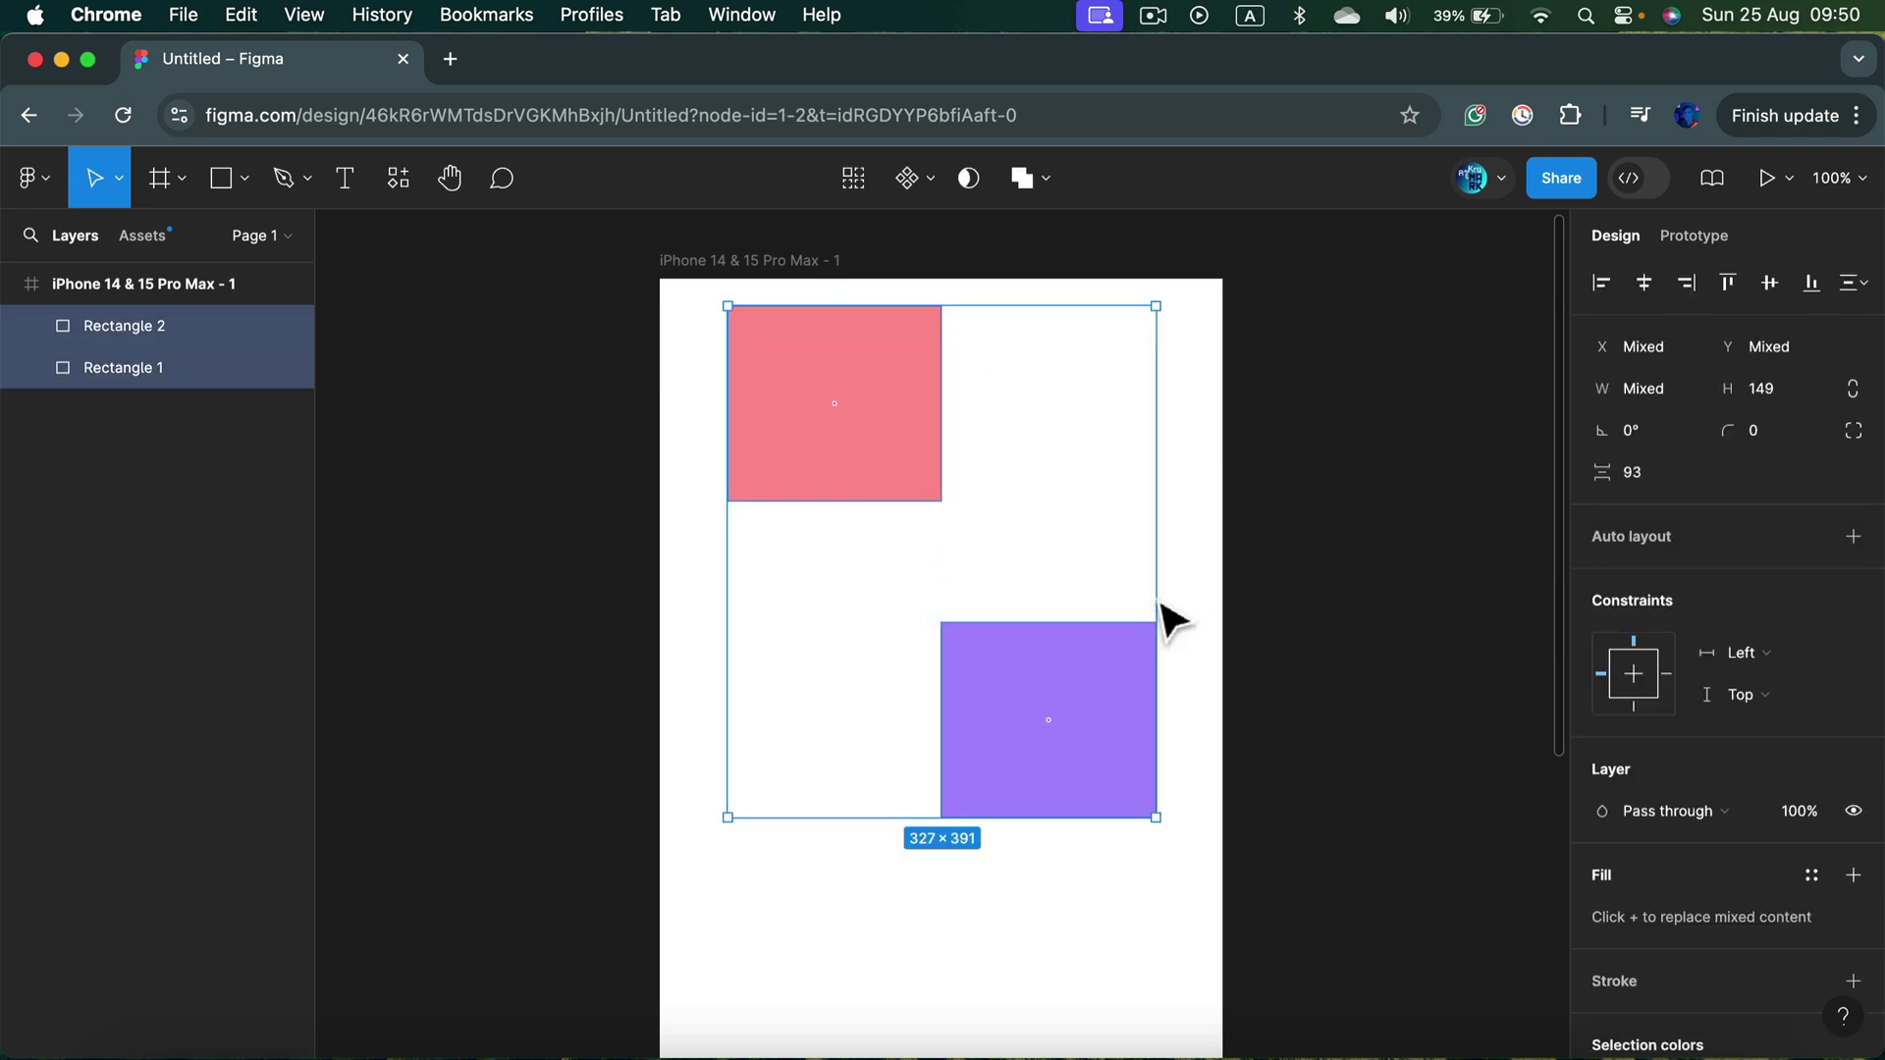
pyautogui.click(244, 468)
pyautogui.click(197, 328)
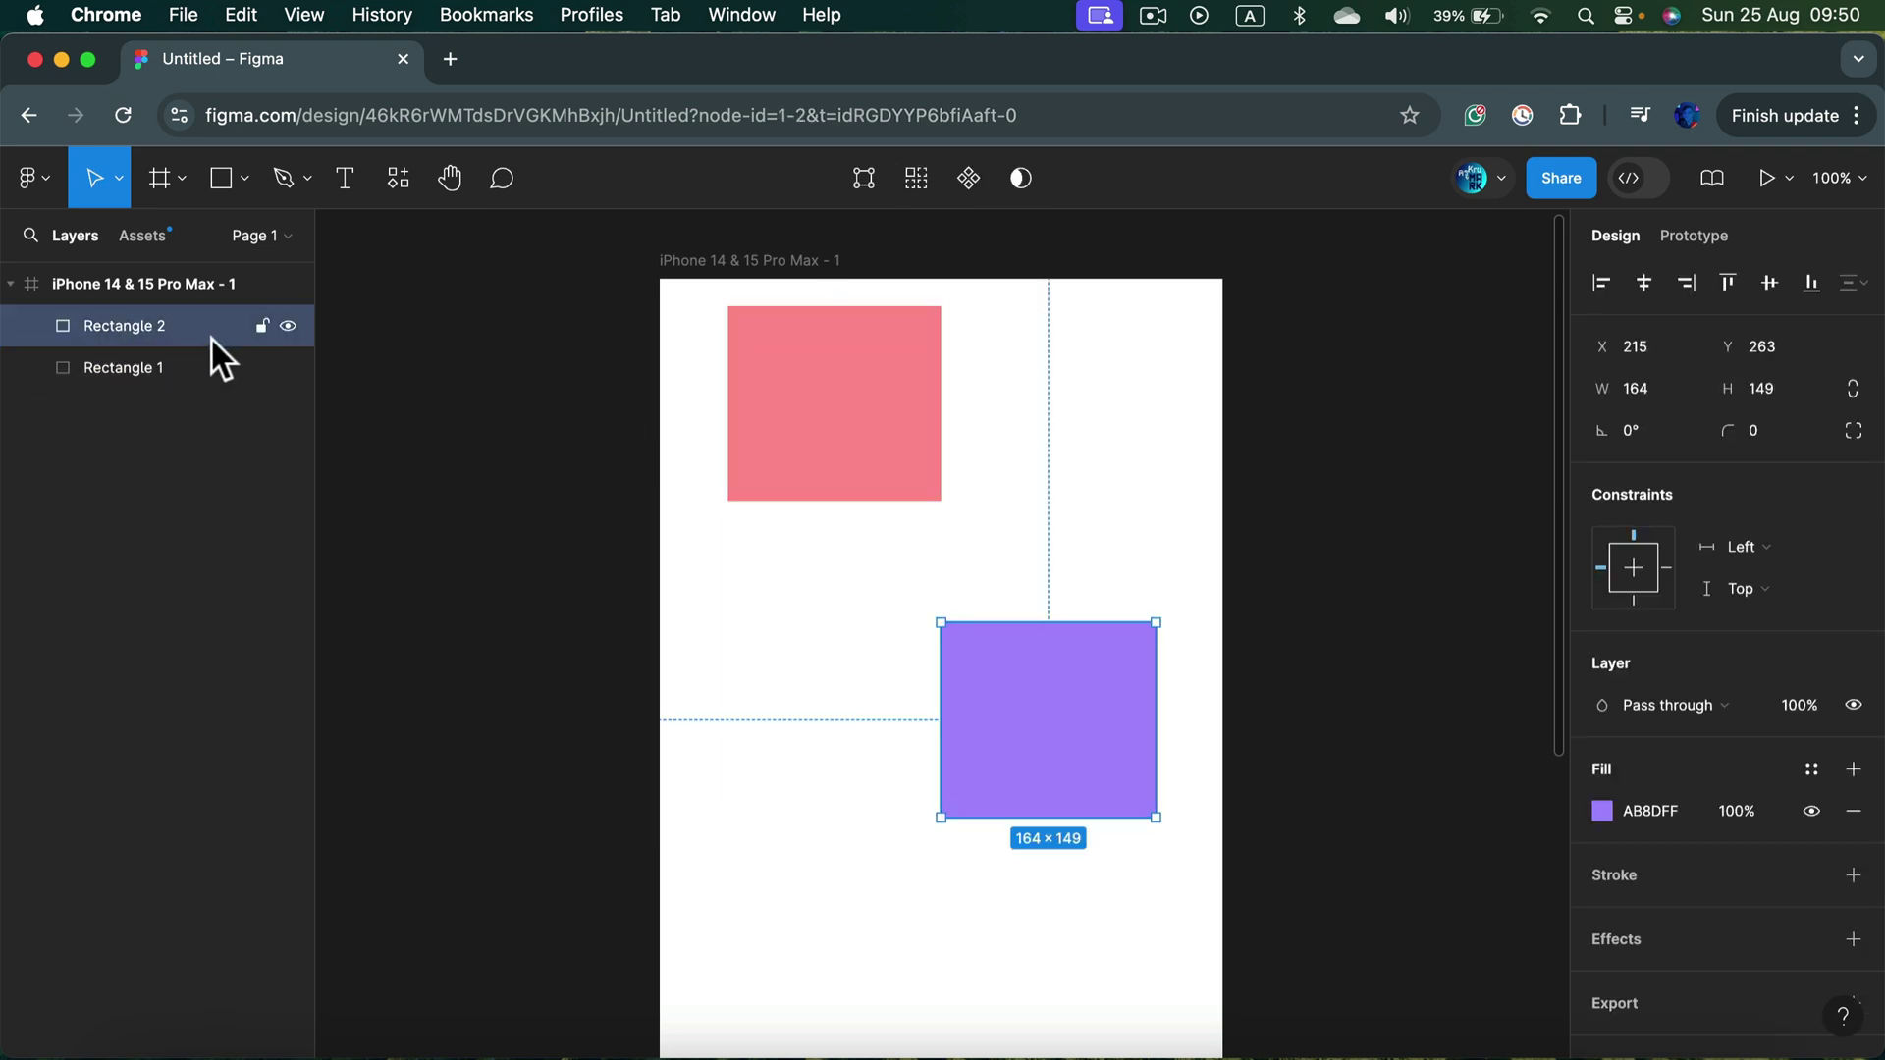
pyautogui.keyDown('shift'); pyautogui.click(197, 372); pyautogui.keyUp('shift')
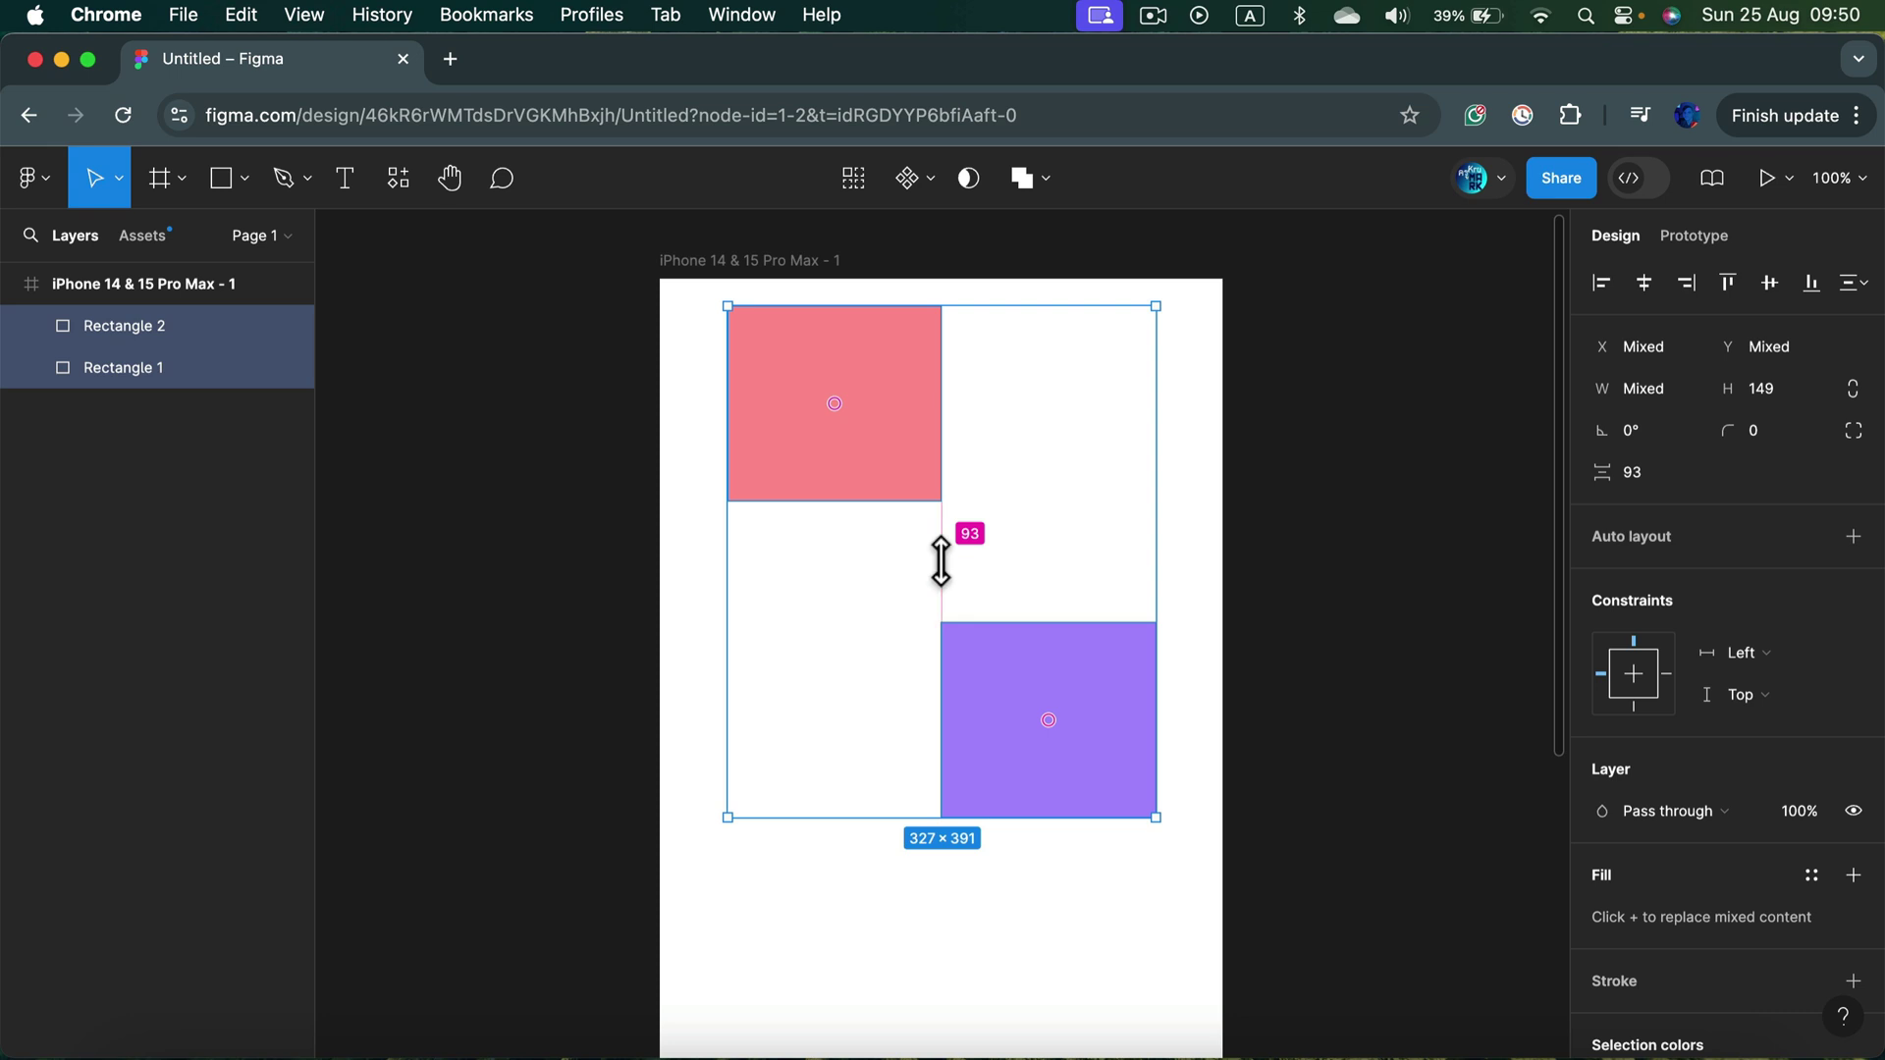
# Step: Drag the gap handle between the rectangles until the spacing reads 35
pyautogui.moveTo(941, 561); pyautogui.dragTo(932, 622)
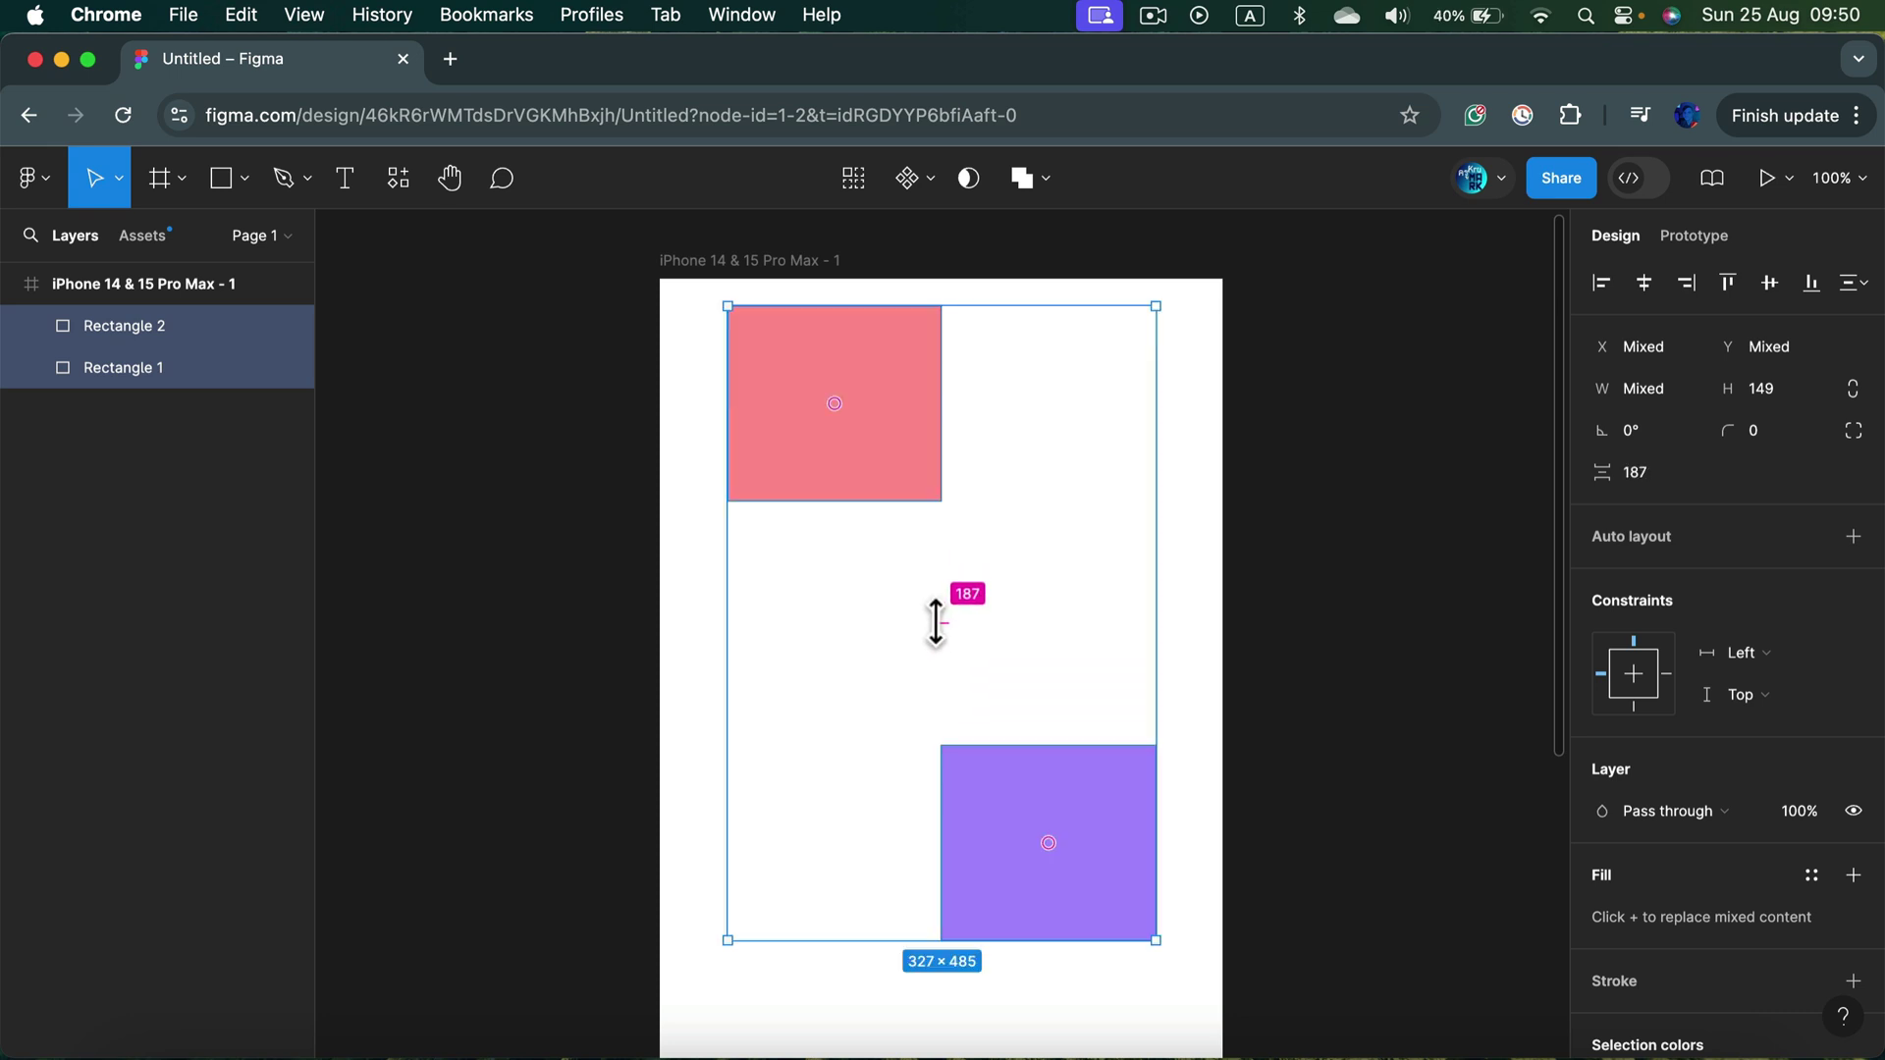
pyautogui.moveTo(935, 622)
pyautogui.mouseDown()
pyautogui.moveTo(938, 511)
pyautogui.moveTo(940, 532)
pyautogui.mouseUp()
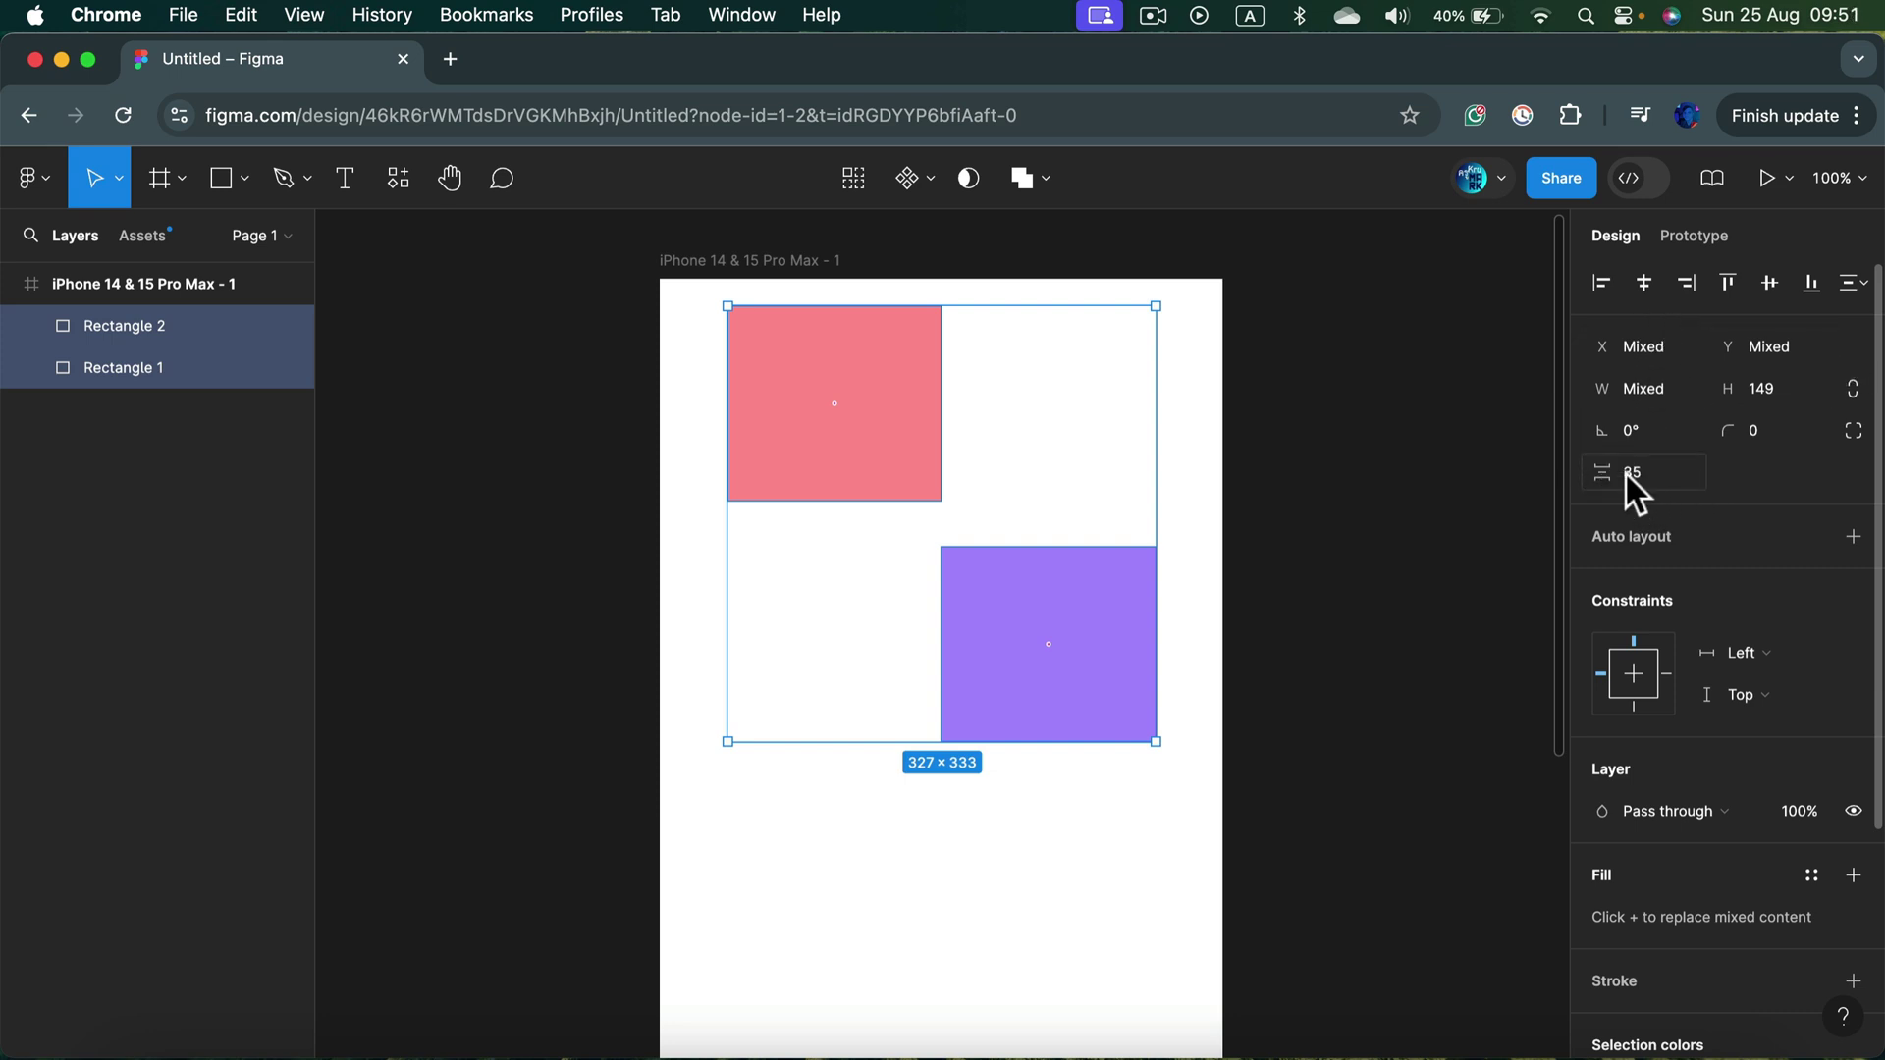
# Step: Scrub the Design panel spacing field up to 96
pyautogui.moveTo(1606, 474)
pyautogui.mouseDown()
pyautogui.moveTo(1834, 478)
pyautogui.moveTo(1428, 484)
pyautogui.moveTo(1606, 468)
pyautogui.mouseUp()
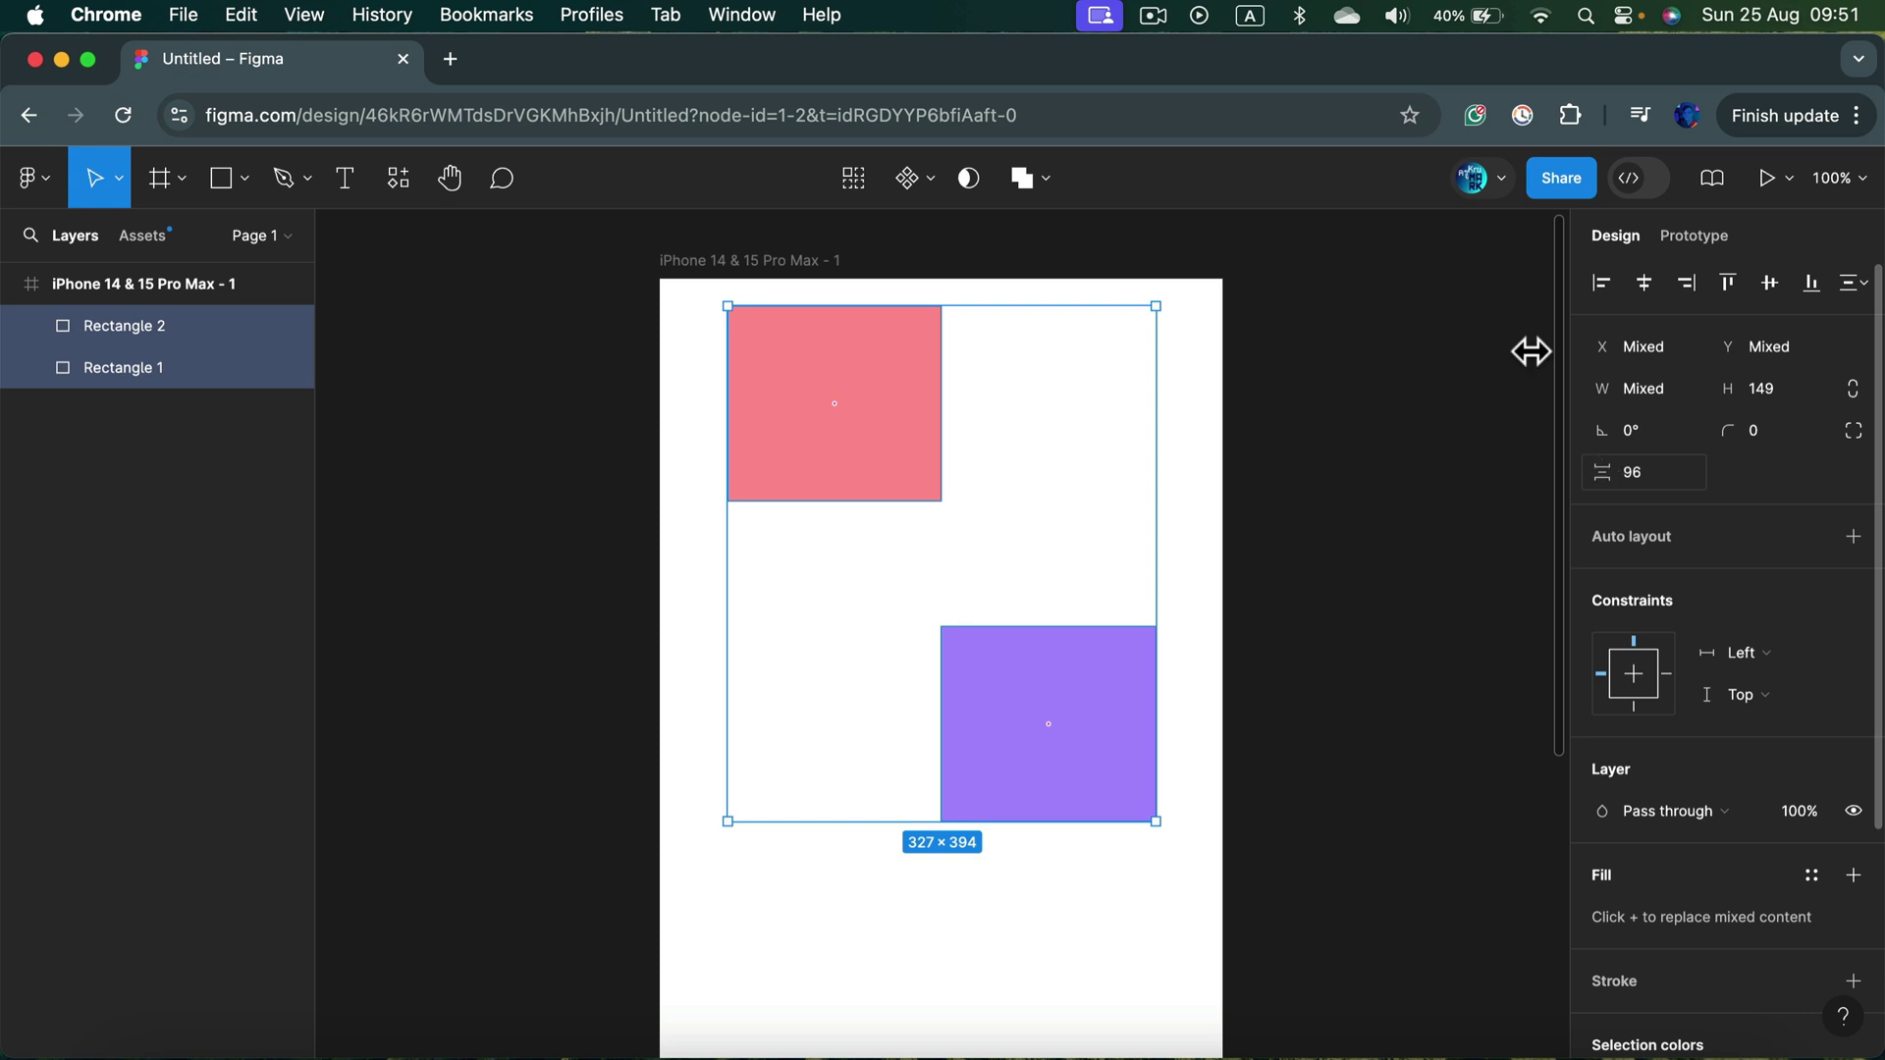
# Step: Marquee-select both rectangles on the canvas, confirming the 96 gap
pyautogui.click(693, 326)
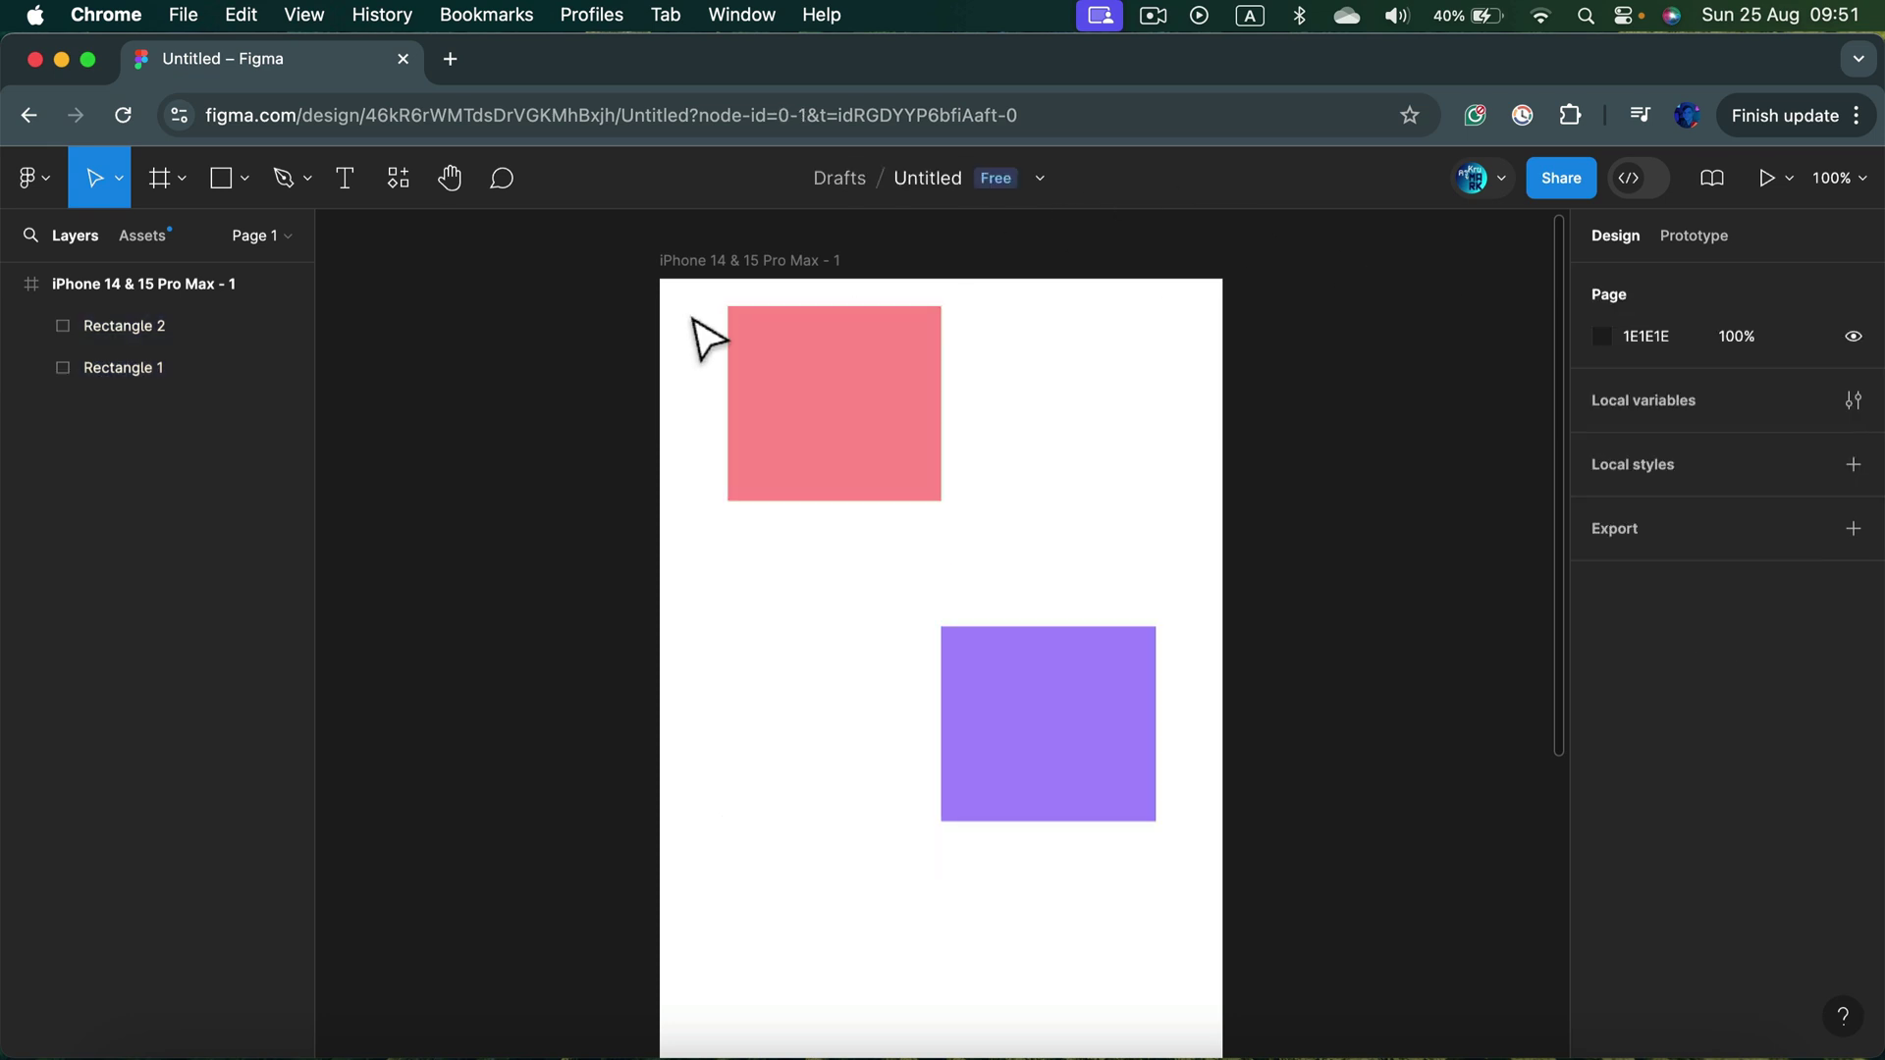
pyautogui.moveTo(693, 328); pyautogui.dragTo(1069, 707)
pyautogui.moveTo(938, 564)
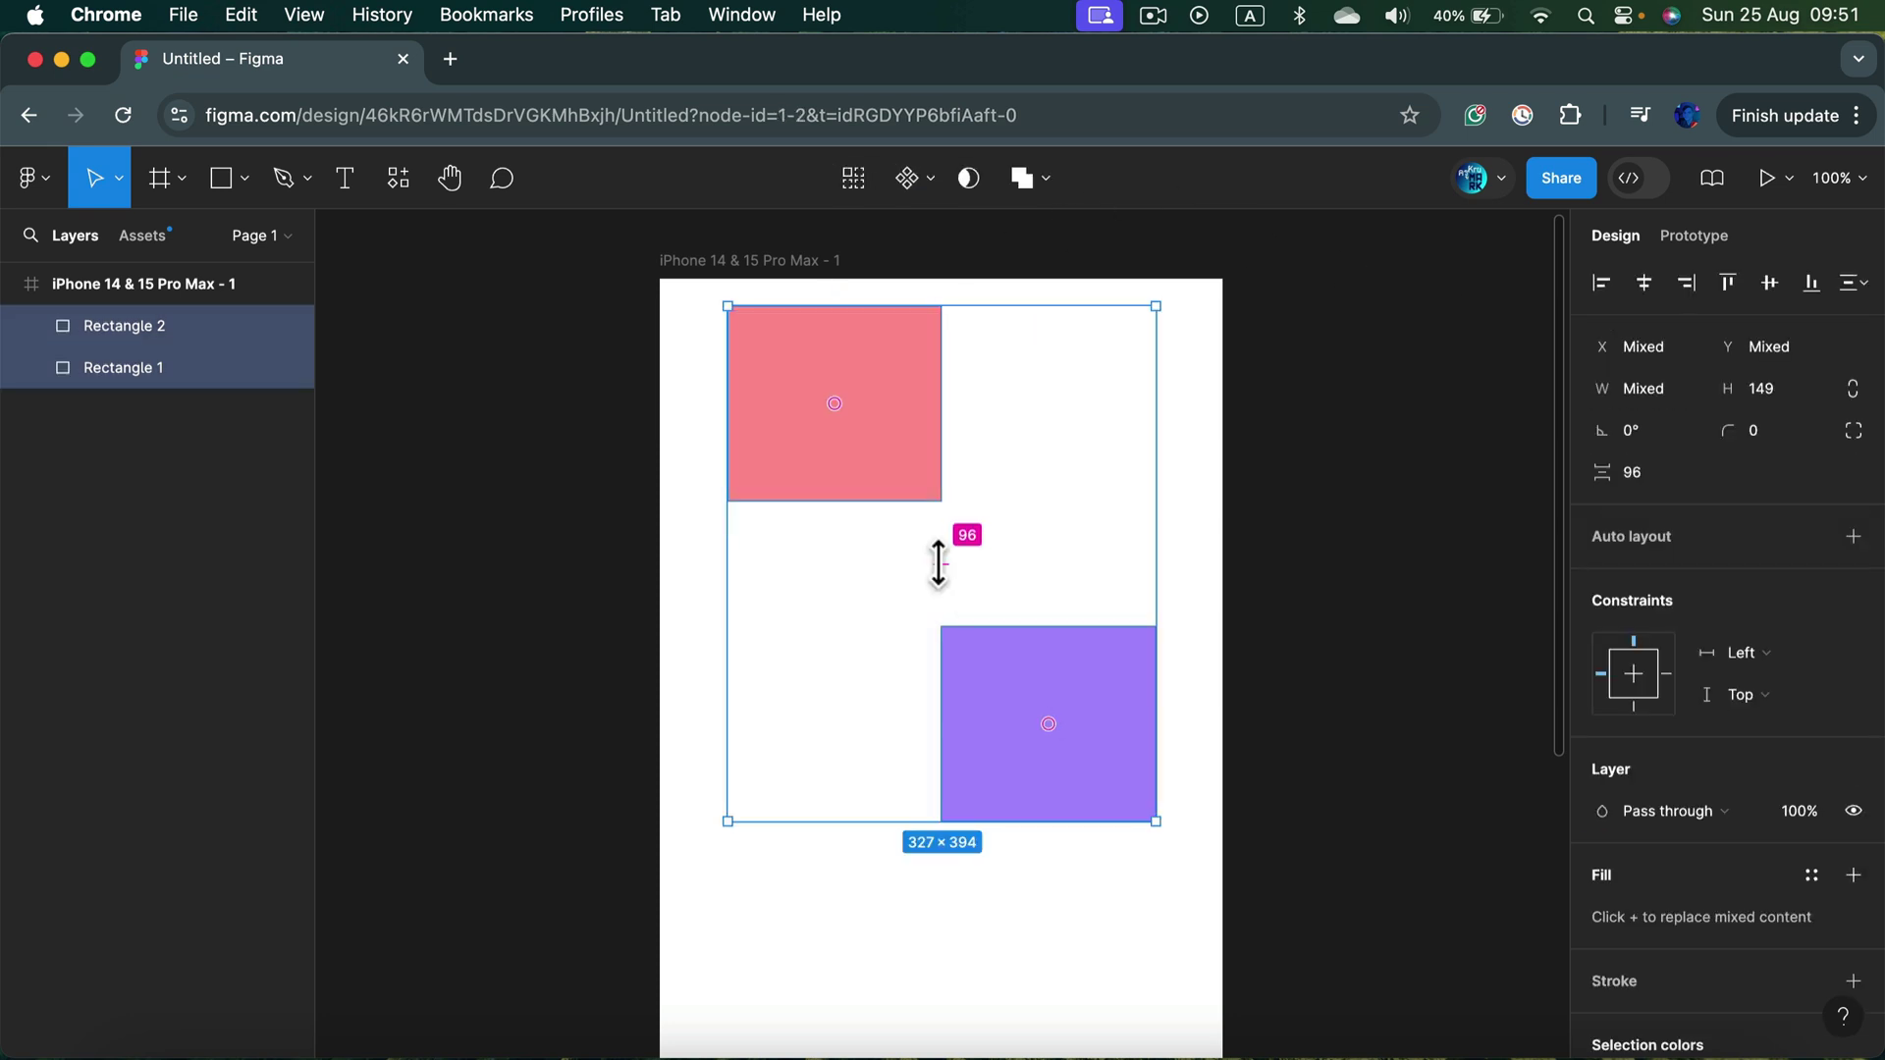